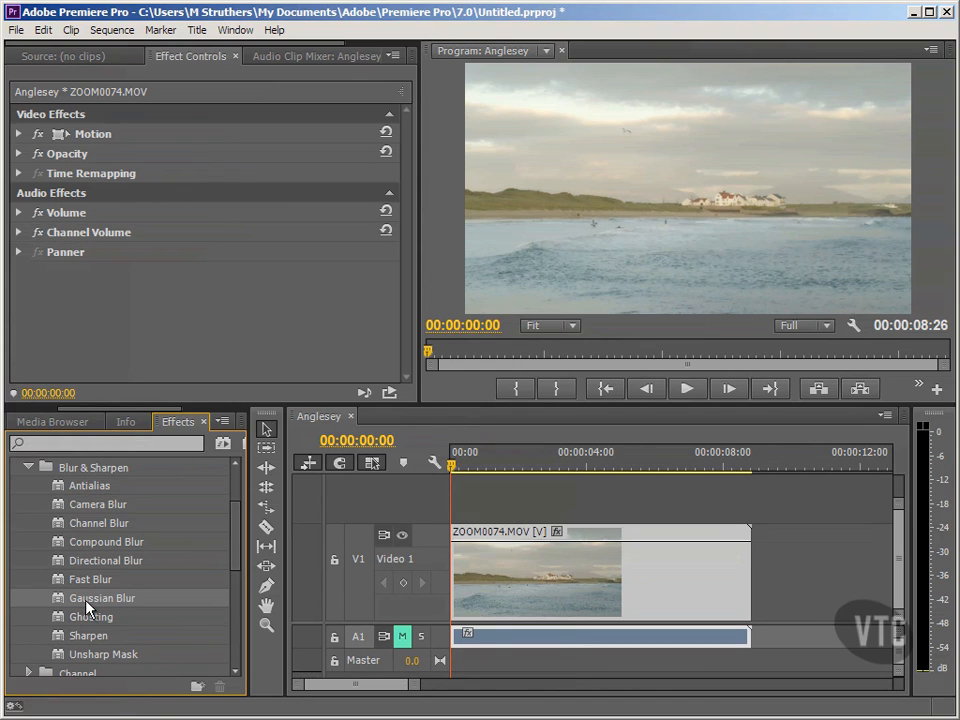
- Apply Gaussian Blur to the ZOOM0074.MOV clip and set its Blurriness to about 34.3
{"action": "left_click_drag", "start_coordinate": [88, 607], "coordinate": [528, 602]}
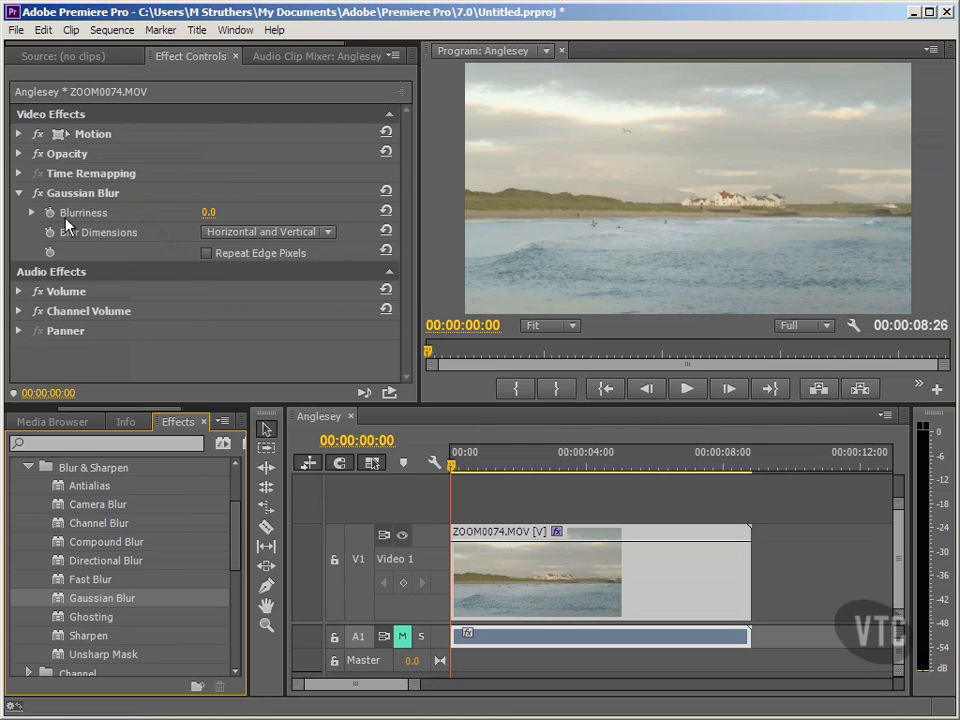
{"action": "left_click", "coordinate": [31, 213]}
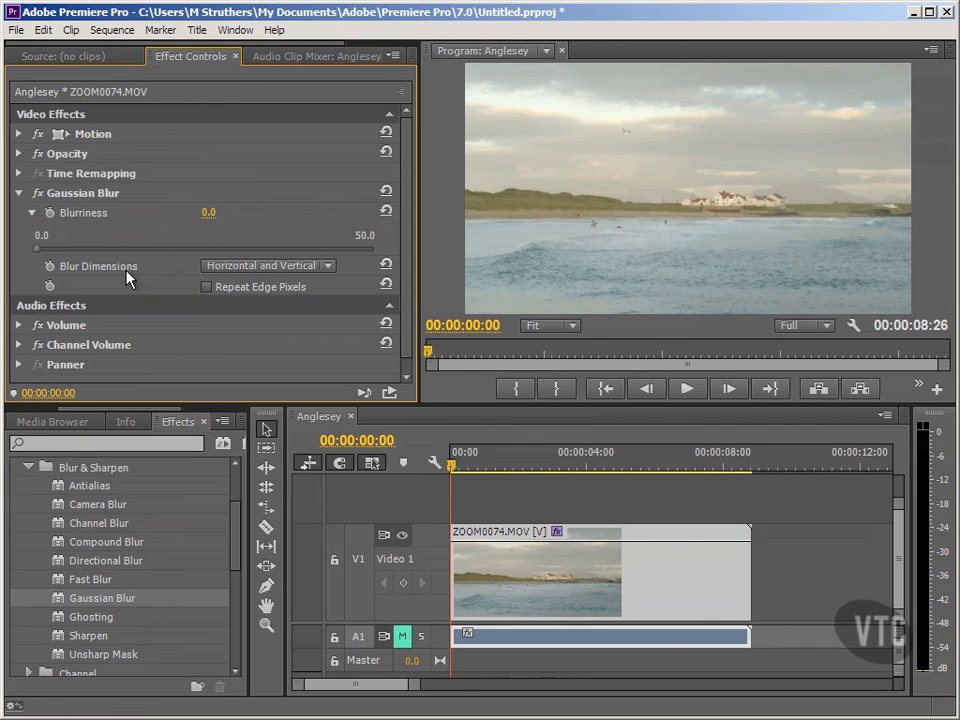
{"action": "left_click", "coordinate": [331, 268]}
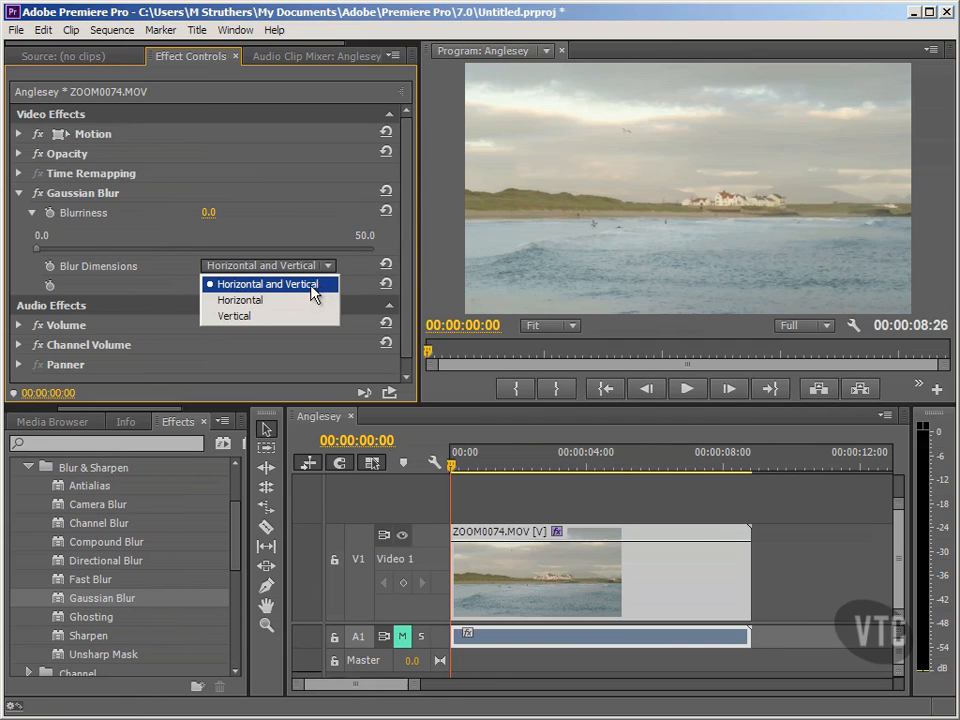
{"action": "left_click", "coordinate": [88, 237]}
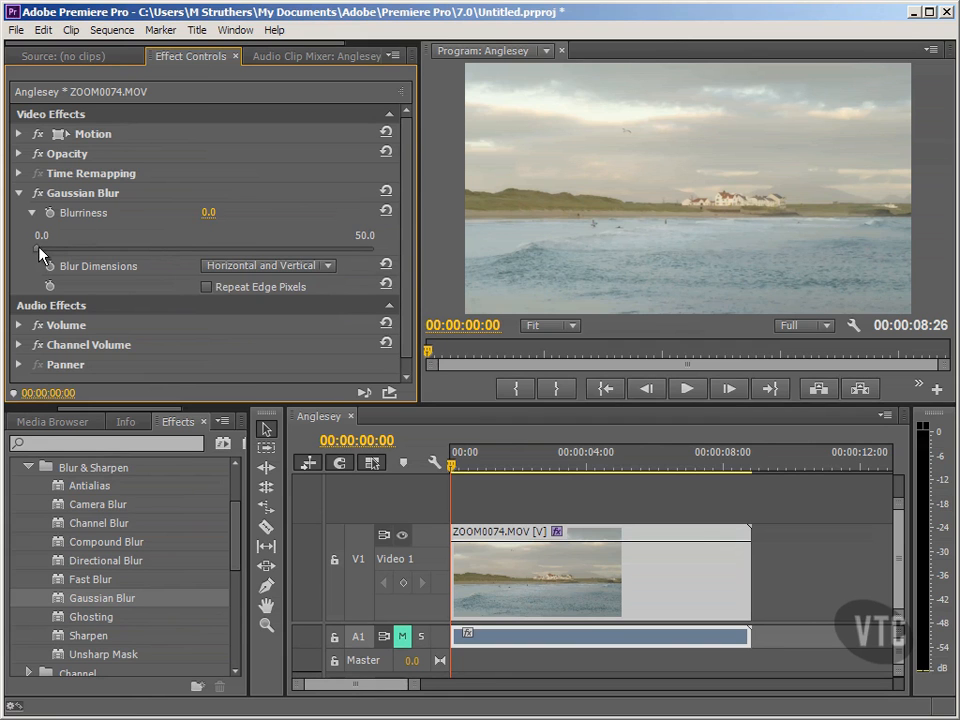
{"action": "left_click_drag", "start_coordinate": [37, 248], "coordinate": [269, 236]}
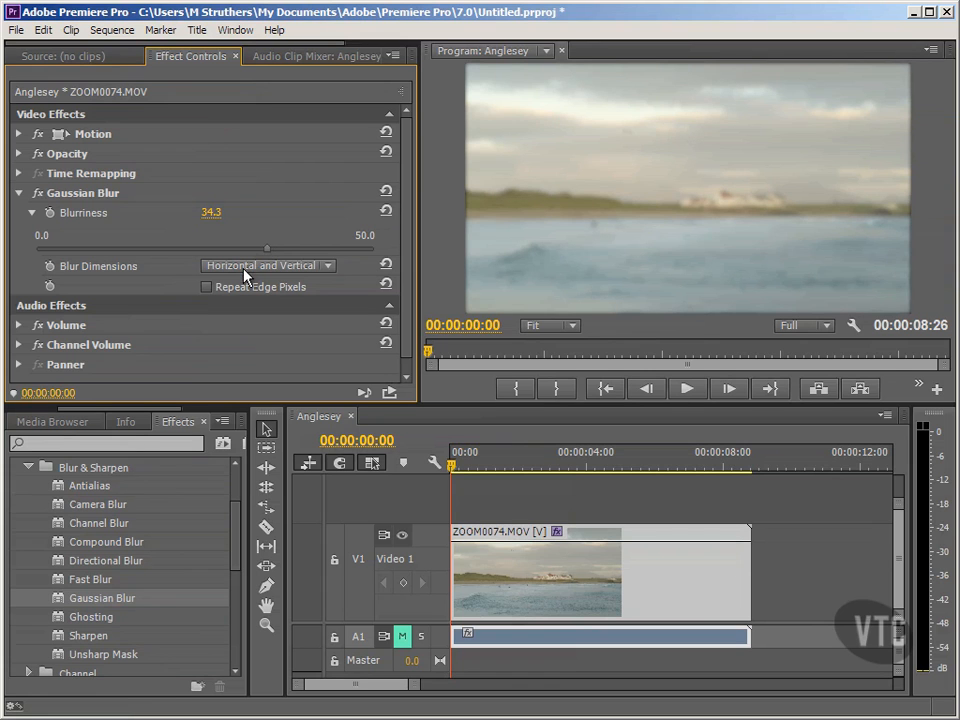
- Try the Gaussian Blur's Horizontal and Vertical blur dimensions separately, and return to Horizontal and Vertical
{"action": "left_click", "coordinate": [244, 268]}
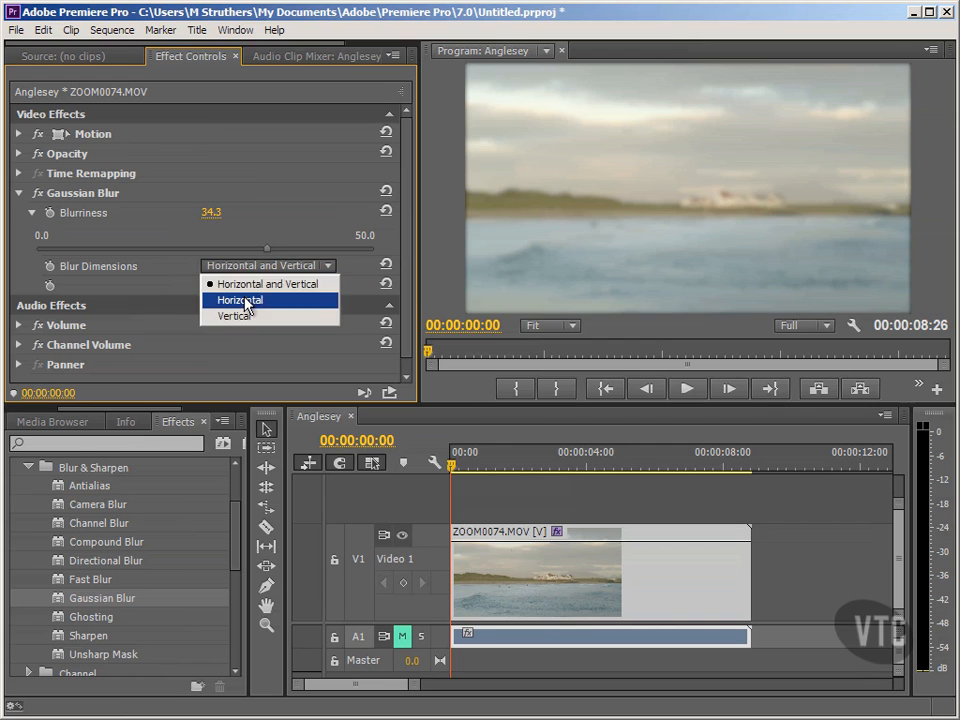
{"action": "left_click", "coordinate": [249, 300]}
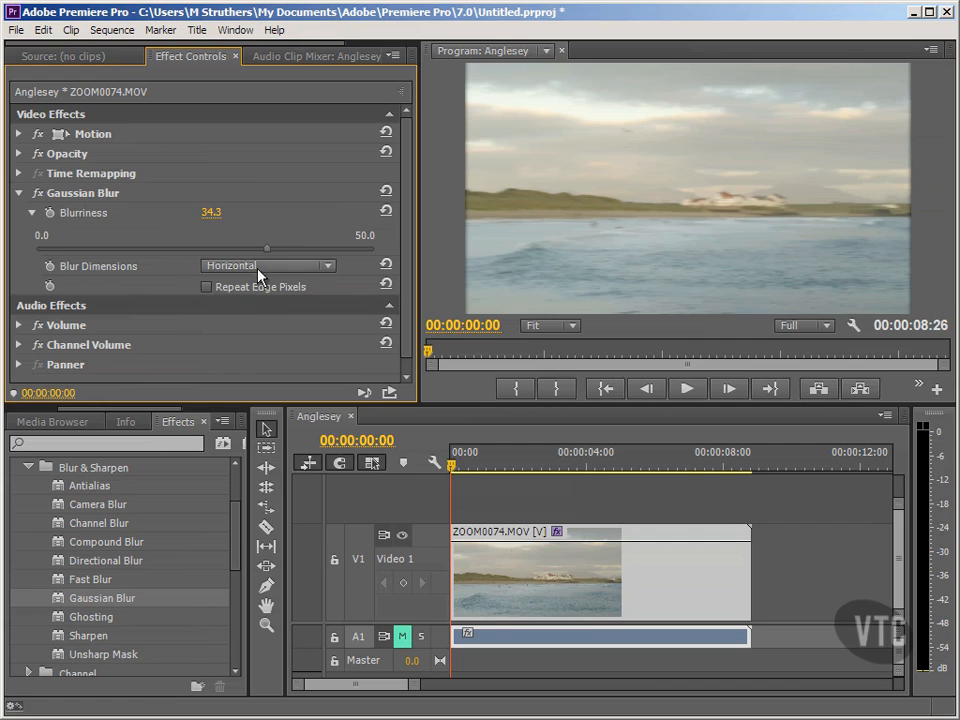
{"action": "left_click", "coordinate": [260, 267]}
{"action": "left_click", "coordinate": [259, 317]}
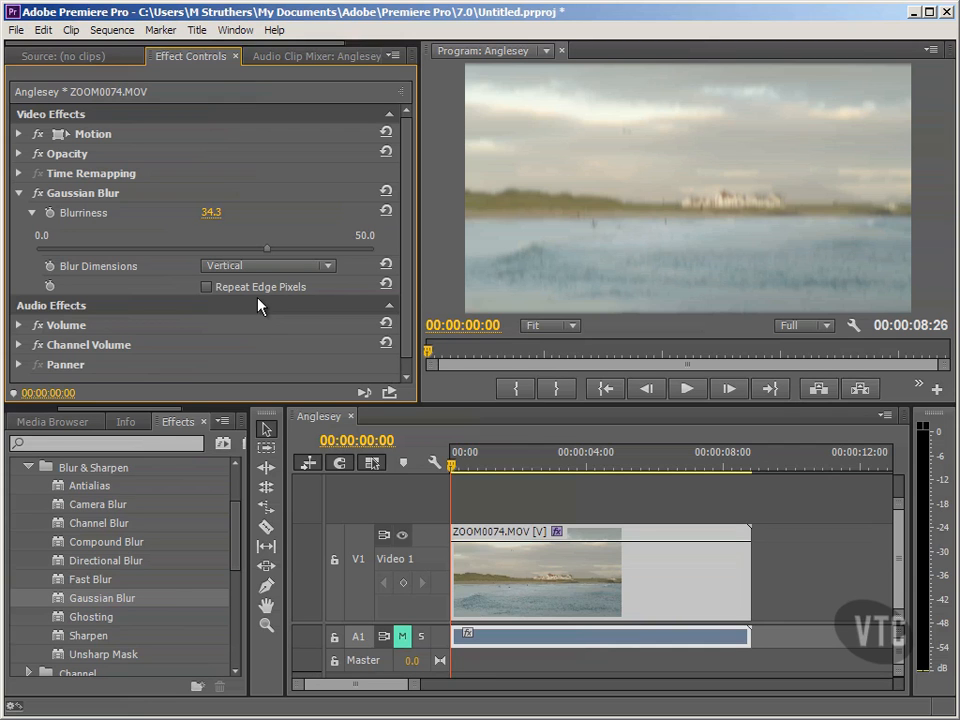
{"action": "left_click", "coordinate": [258, 266]}
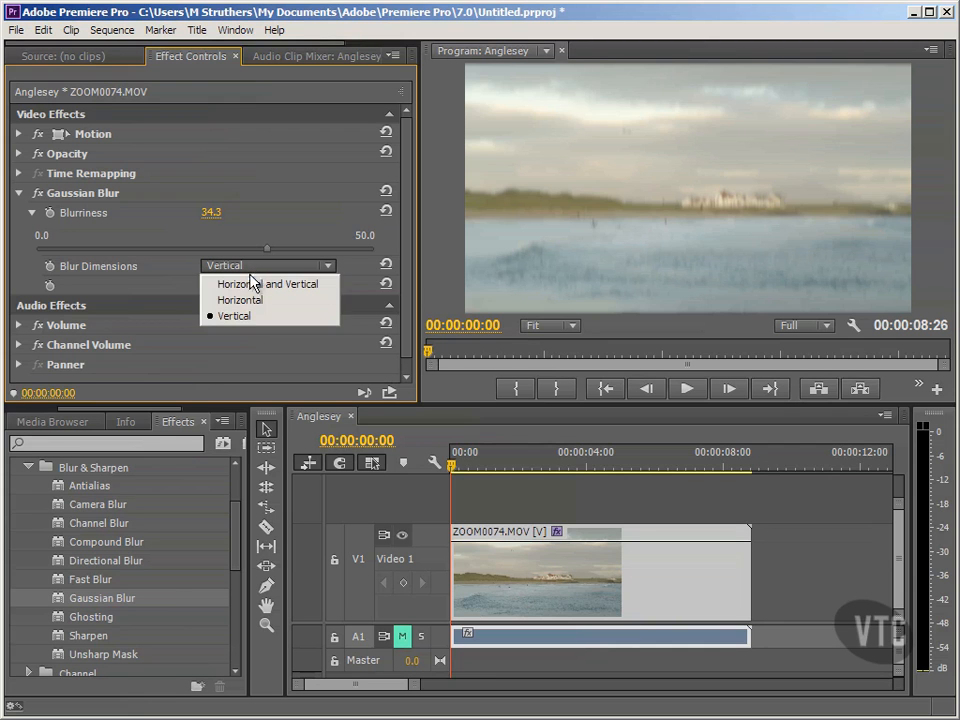
{"action": "left_click", "coordinate": [251, 286]}
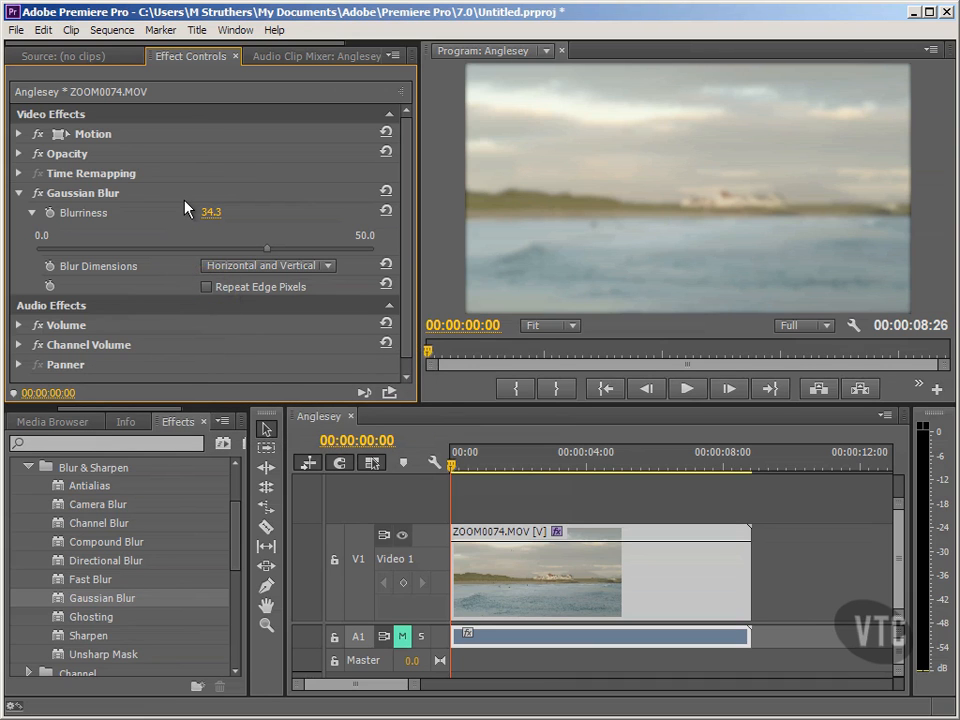
- Set the Gaussian Blur's Blurriness to 50 and compare the frame edges with Repeat Edge Pixels off and on, leaving it on
{"action": "left_click_drag", "start_coordinate": [265, 258], "coordinate": [384, 258]}
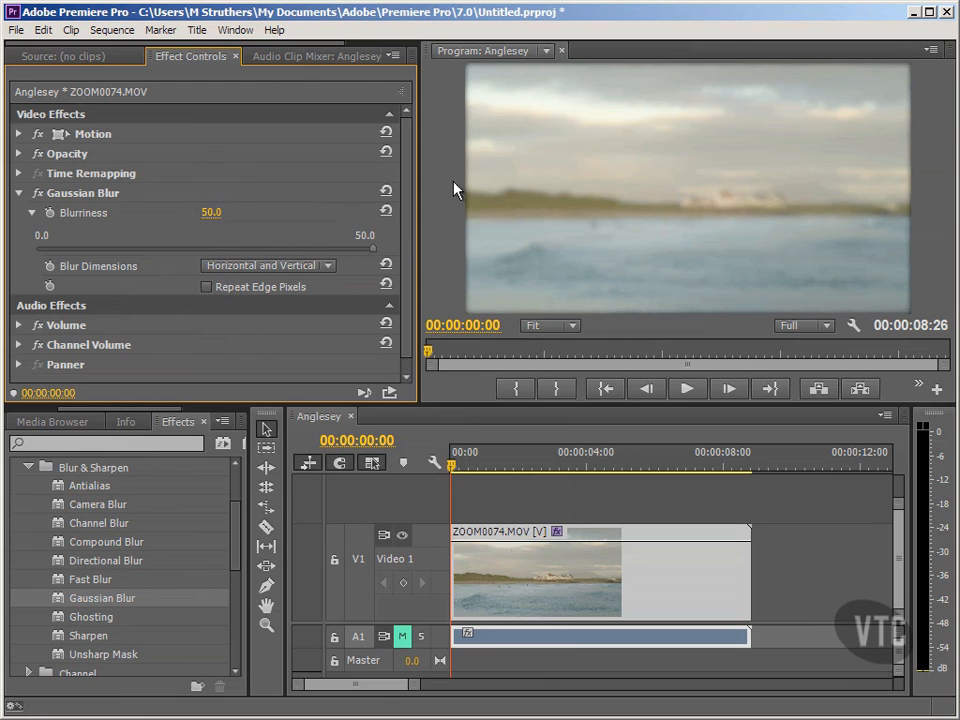
{"action": "left_click", "coordinate": [208, 288]}
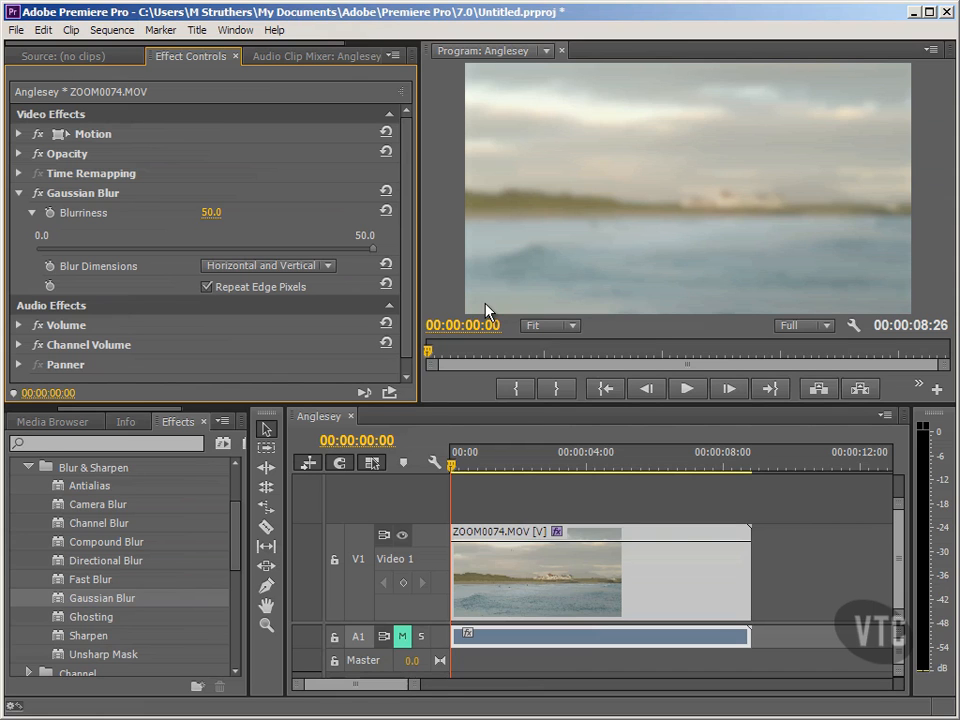
{"action": "left_click", "coordinate": [206, 287]}
{"action": "left_click", "coordinate": [206, 288]}
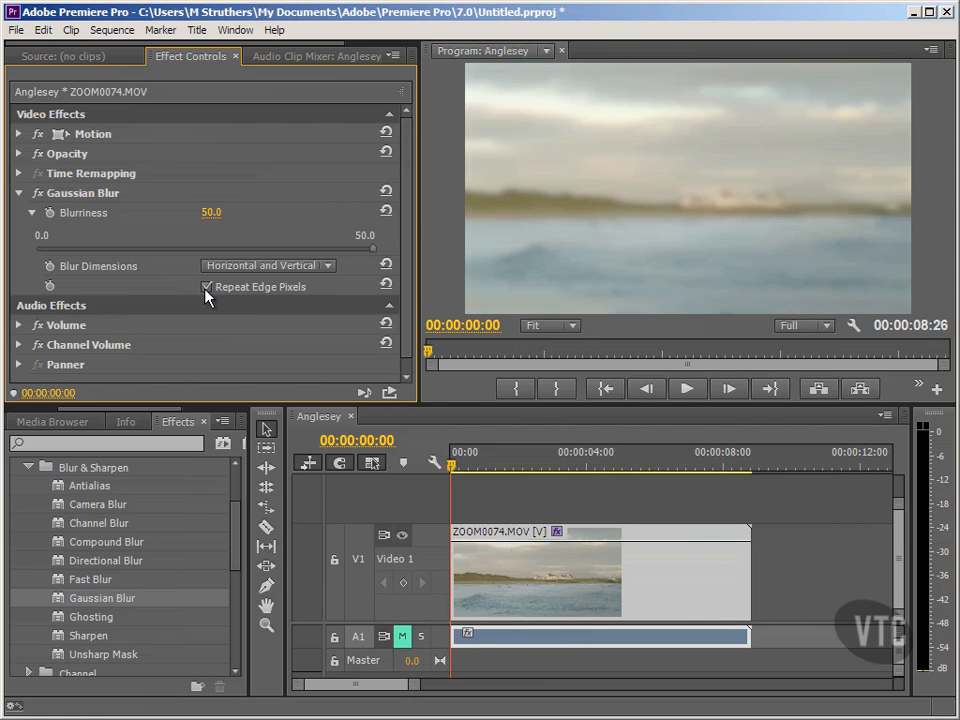
- Reset the Gaussian Blur's Blurriness to 0 and remove the effect from the clip
{"action": "left_click", "coordinate": [372, 250]}
{"action": "left_click_drag", "start_coordinate": [376, 257], "coordinate": [30, 268]}
{"action": "left_click", "coordinate": [31, 212]}
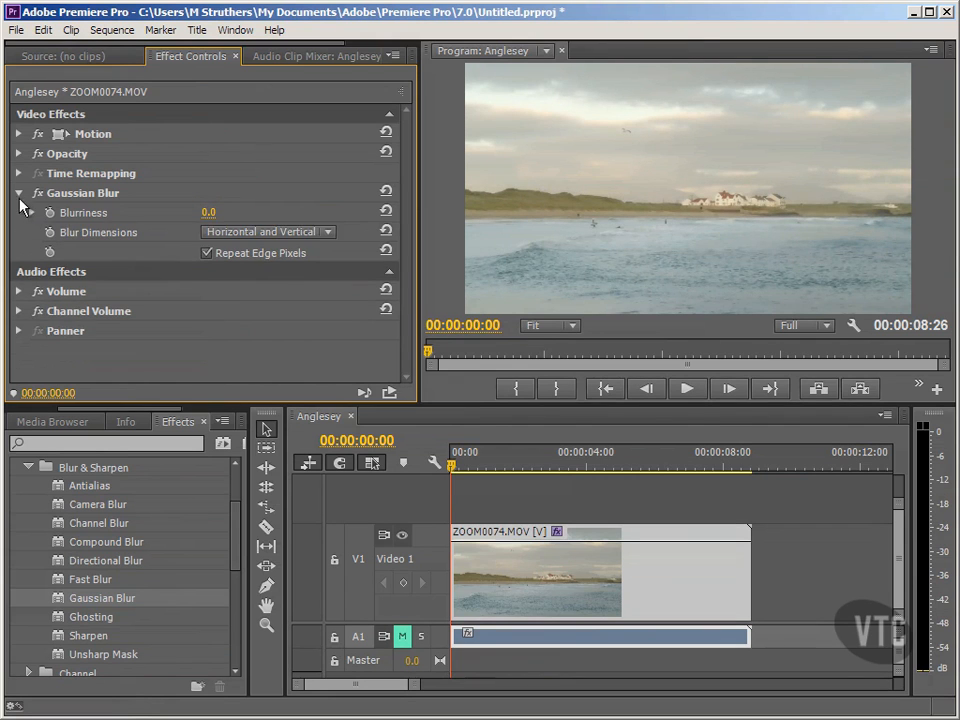
{"action": "left_click", "coordinate": [19, 194]}
{"action": "right_click", "coordinate": [66, 194]}
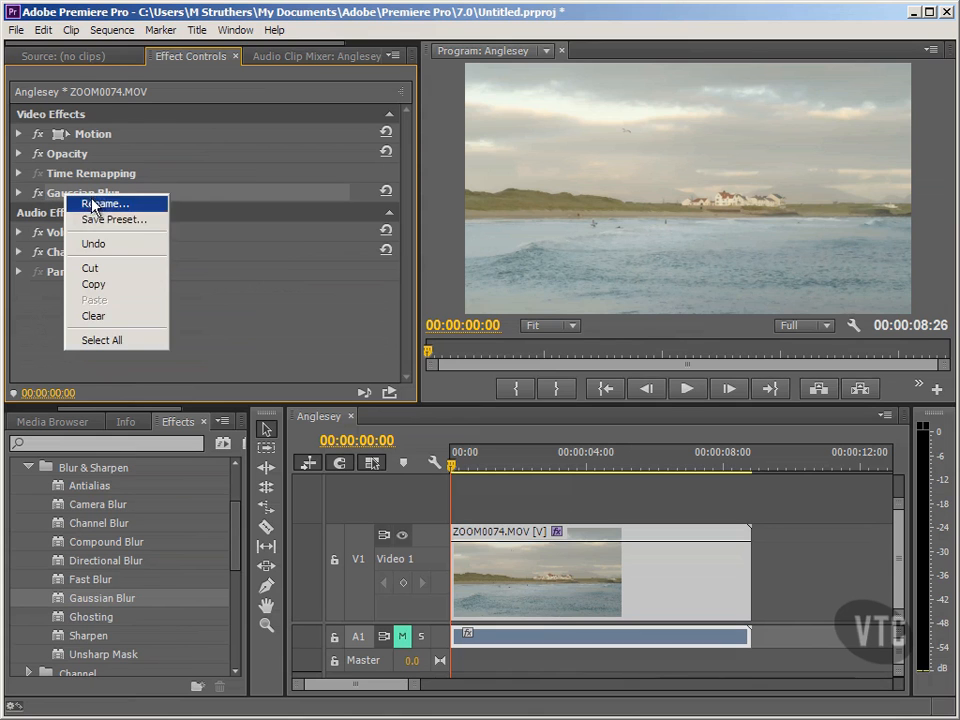
{"action": "left_click", "coordinate": [94, 316]}
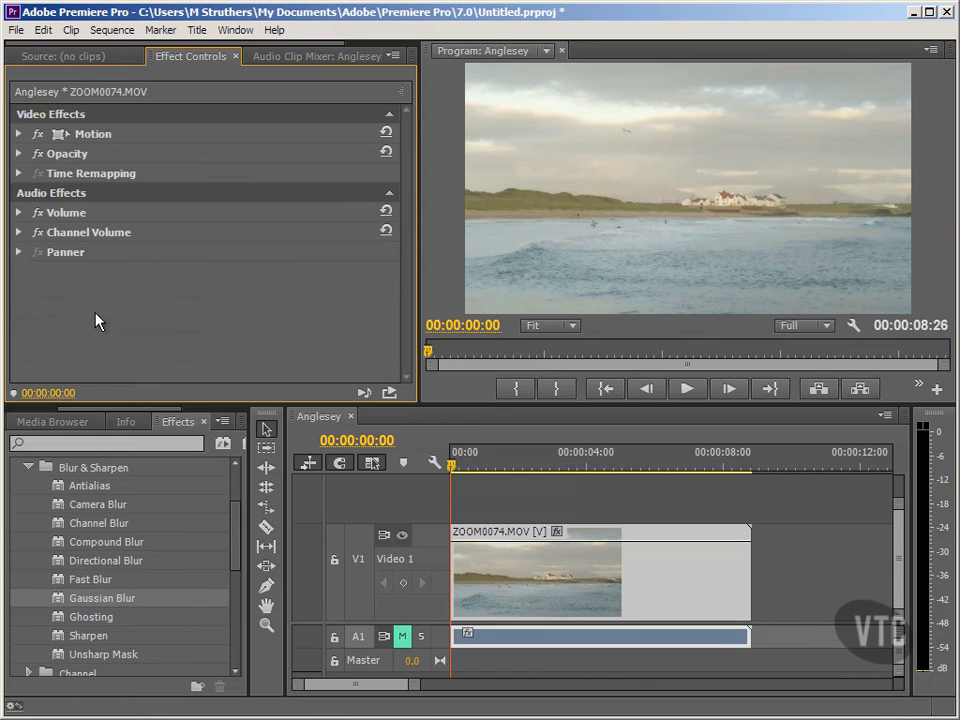
- Apply Channel Blur to the ZOOM0074.MOV clip and try Green Blurriness at about 106.8 and 21.9
{"action": "left_click", "coordinate": [100, 524]}
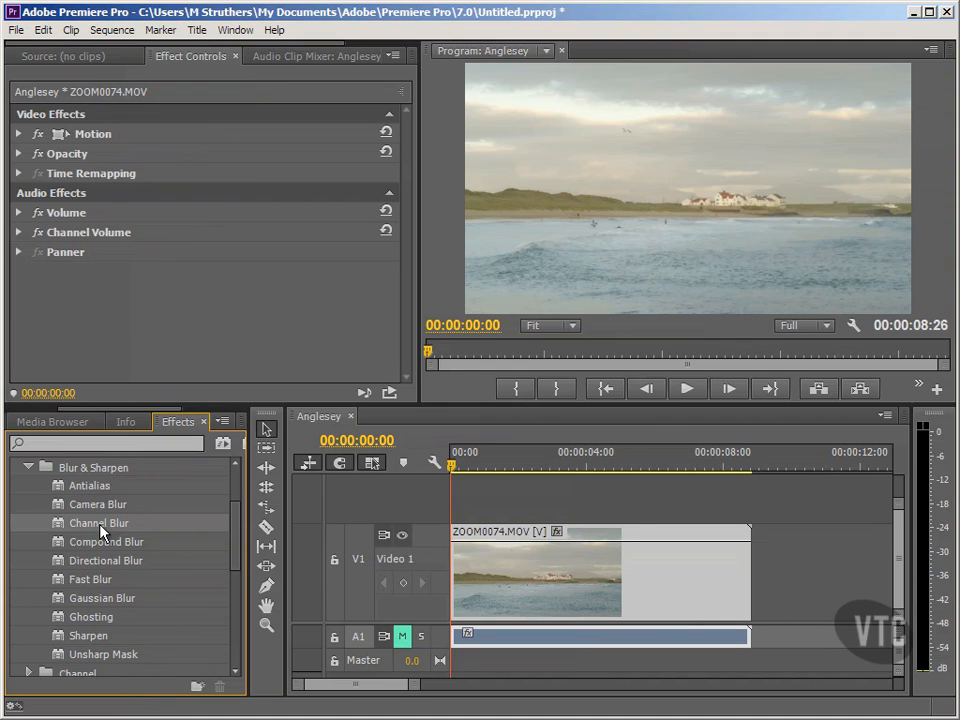
{"action": "left_click_drag", "start_coordinate": [102, 527], "coordinate": [492, 578]}
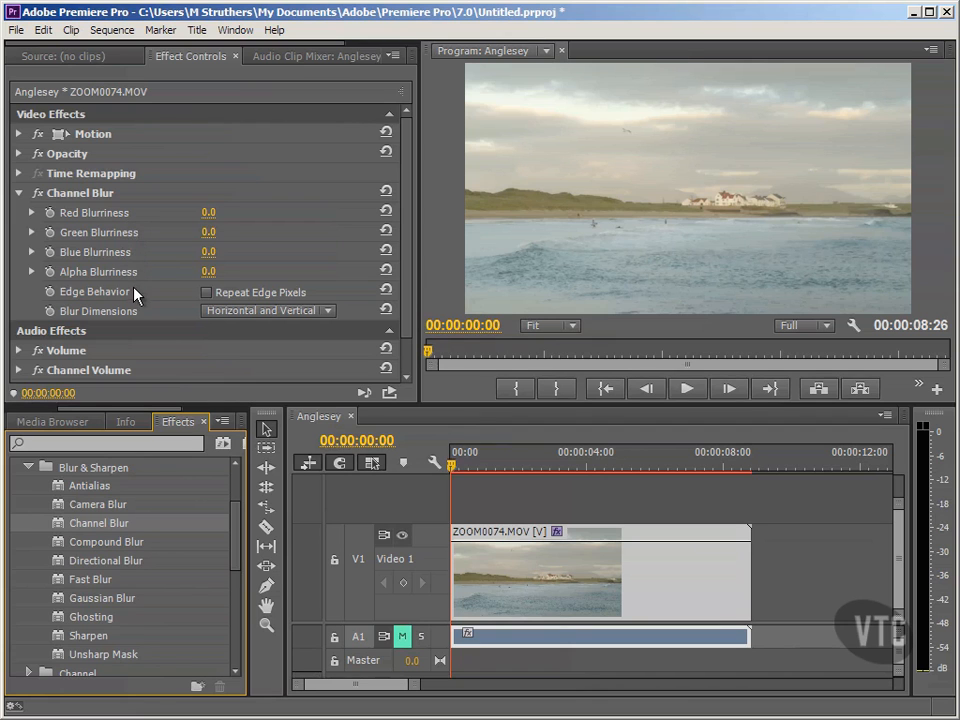
{"action": "left_click", "coordinate": [32, 233]}
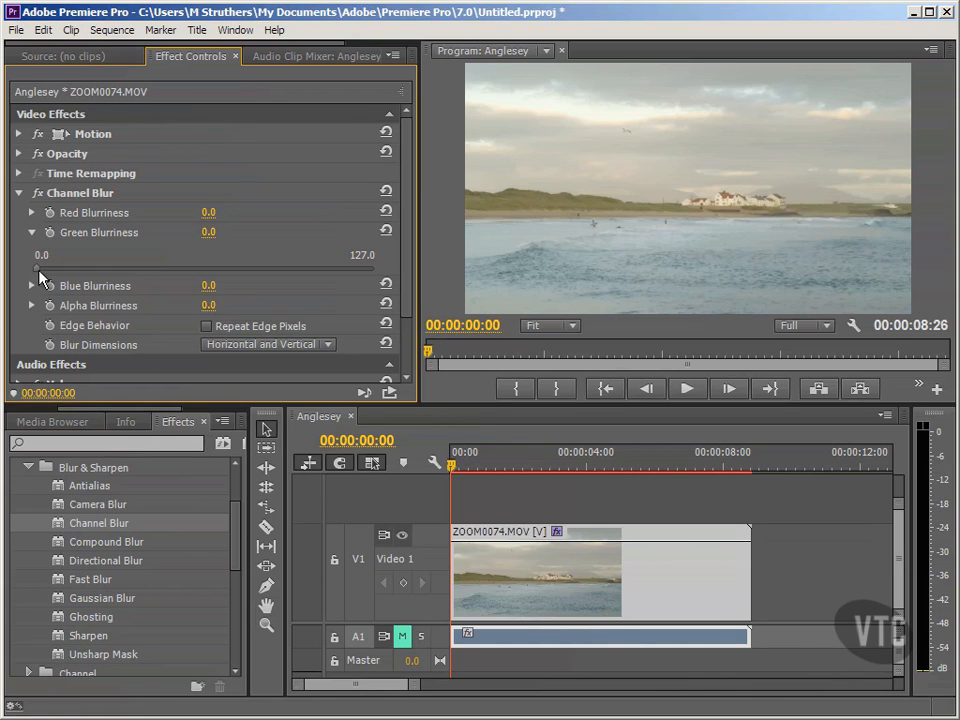
{"action": "left_click_drag", "start_coordinate": [38, 269], "coordinate": [321, 271]}
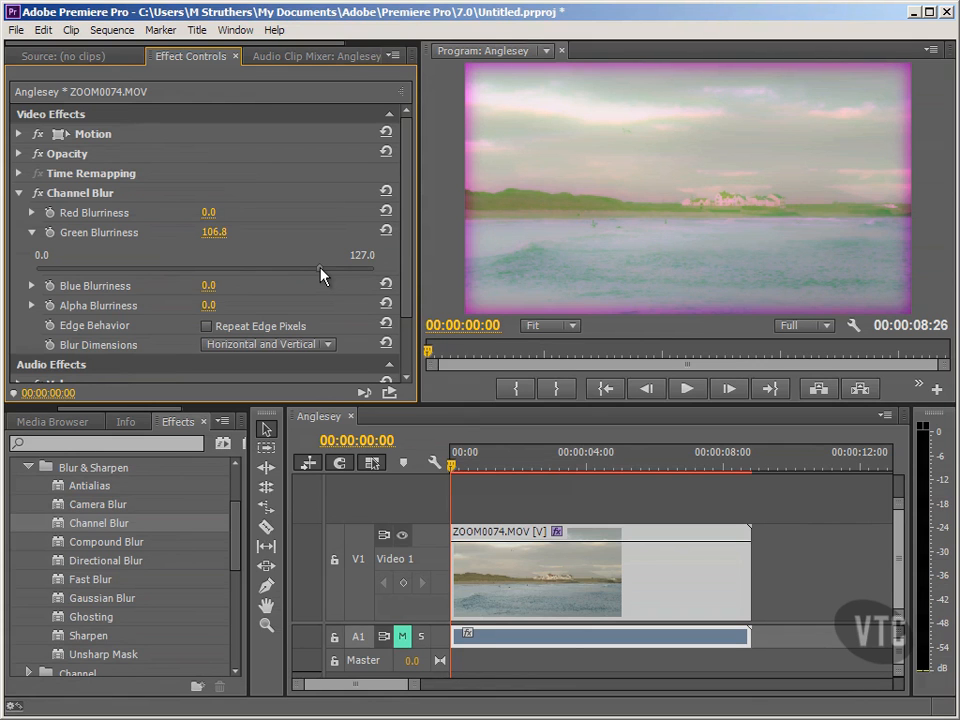
{"action": "left_click_drag", "start_coordinate": [321, 275], "coordinate": [97, 275]}
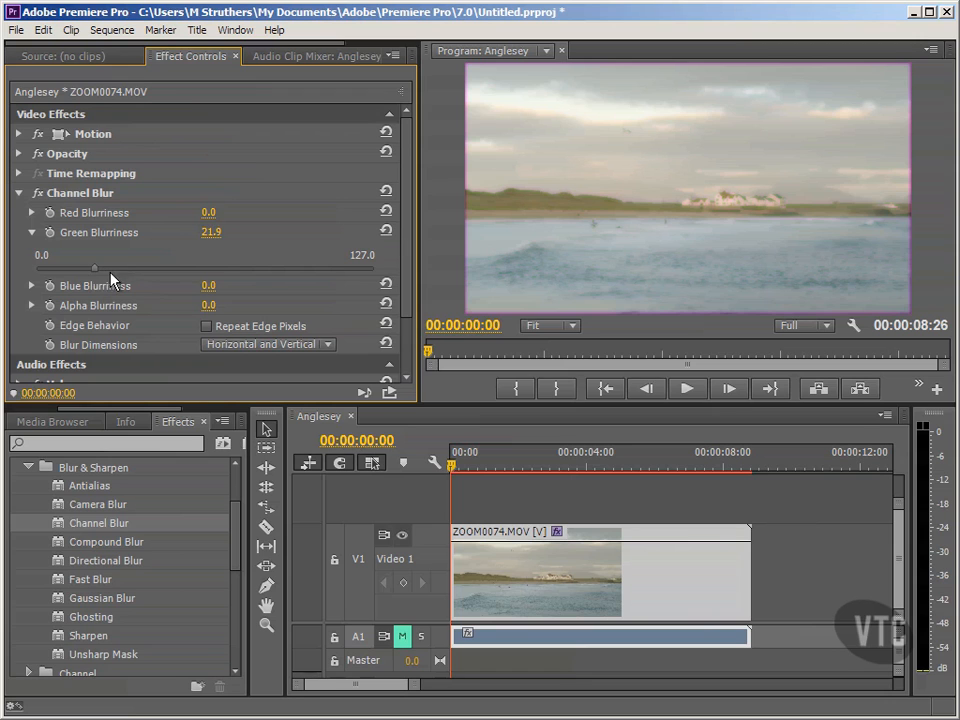
- Test Repeat Edge Pixels on the Channel Blur, and reset Green Blurriness to 0 with edge repetition off
{"action": "left_click", "coordinate": [206, 327]}
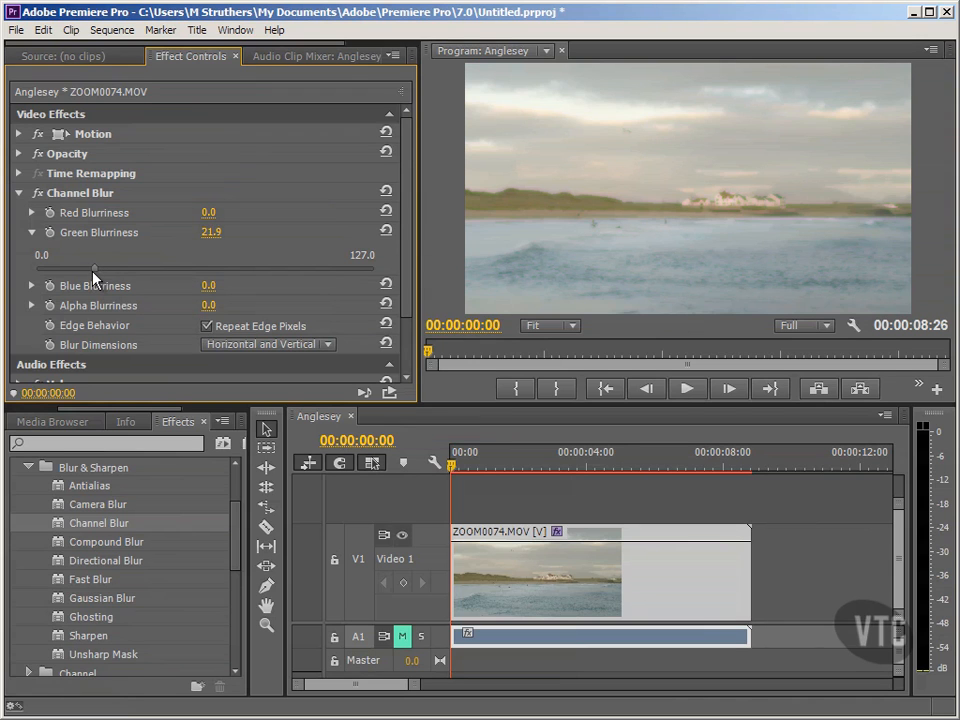
{"action": "left_click_drag", "start_coordinate": [93, 277], "coordinate": [51, 285]}
{"action": "left_click_drag", "start_coordinate": [48, 279], "coordinate": [34, 283]}
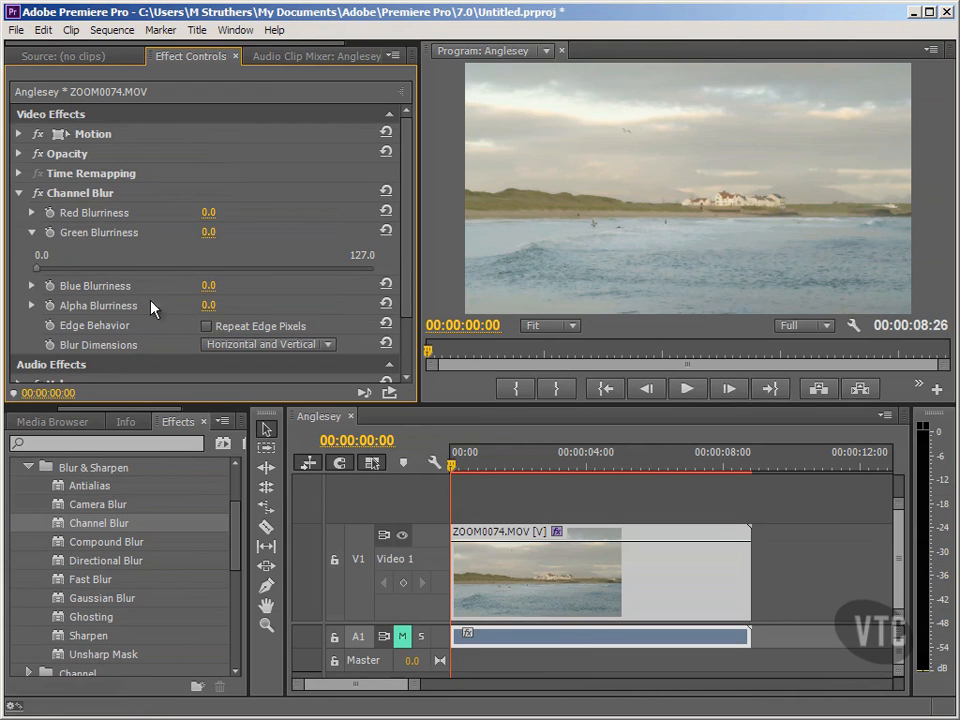
{"action": "left_click", "coordinate": [32, 232]}
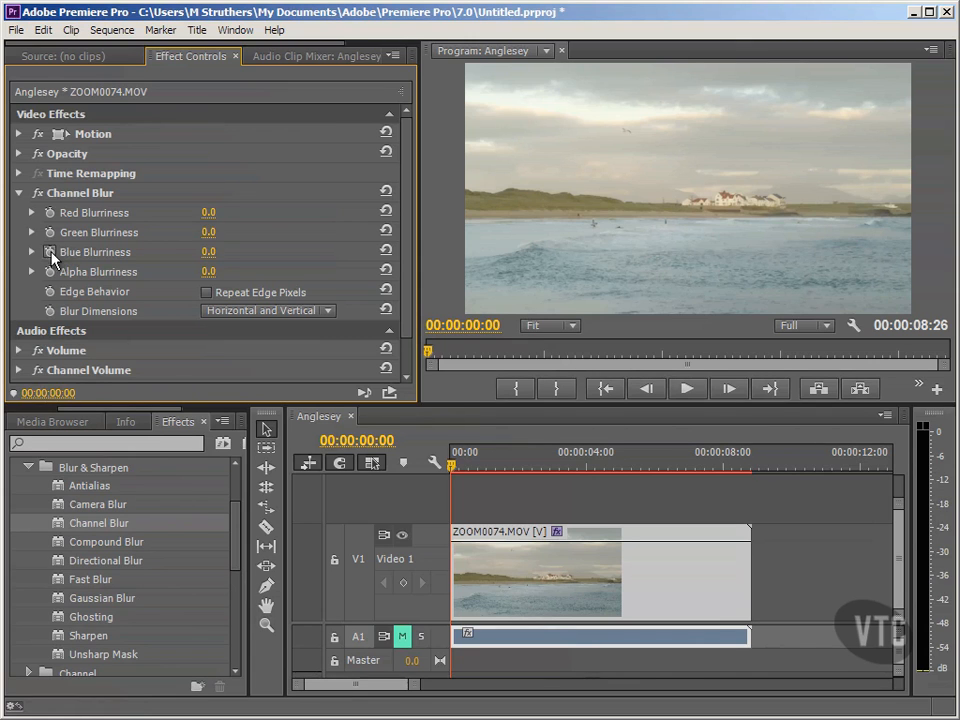
- Try Blue Blurriness at about 22.3 and higher, enable Repeat Edge Pixels, and lower Blue Blurriness to about 2.1
{"action": "left_click", "coordinate": [32, 252]}
{"action": "left_click_drag", "start_coordinate": [42, 292], "coordinate": [98, 289]}
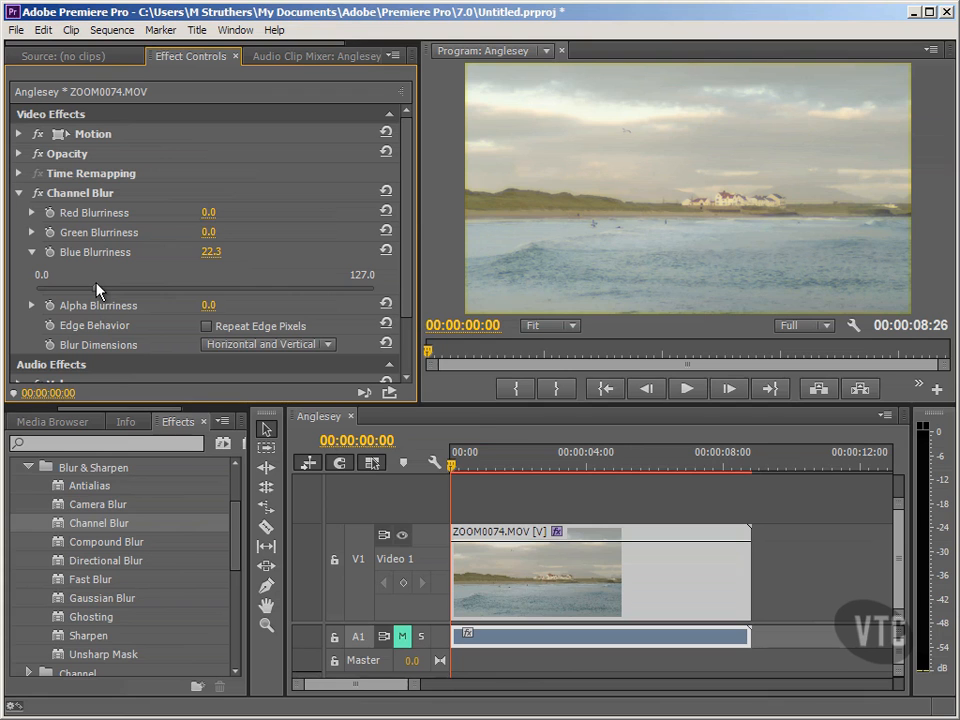
{"action": "left_click_drag", "start_coordinate": [98, 289], "coordinate": [240, 290]}
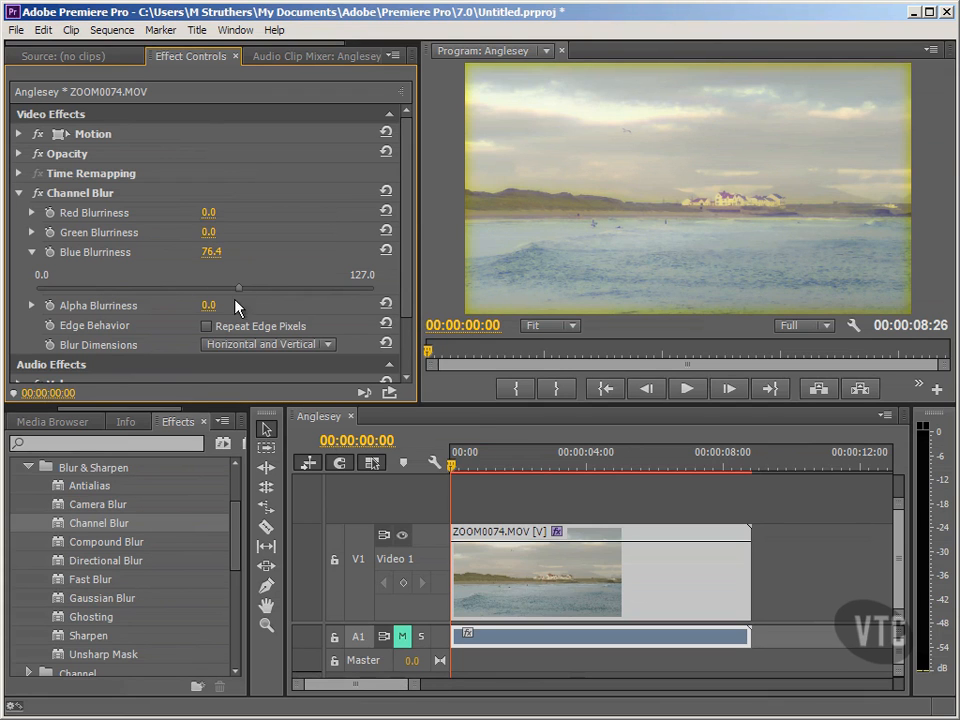
{"action": "left_click", "coordinate": [207, 327]}
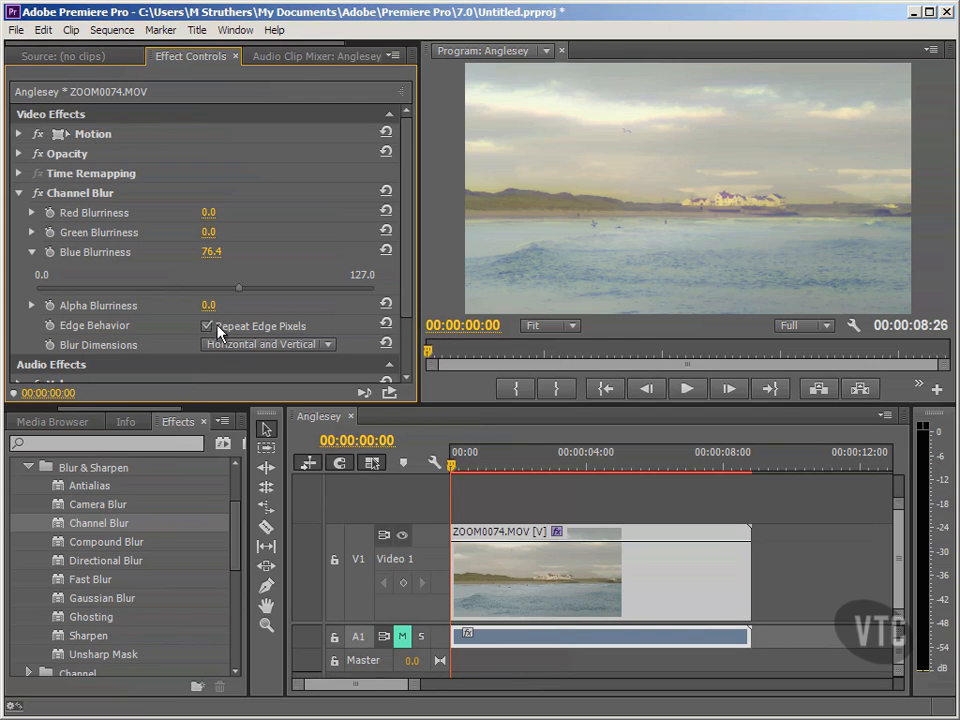
{"action": "left_click_drag", "start_coordinate": [240, 294], "coordinate": [43, 302]}
{"action": "left_click", "coordinate": [32, 253]}
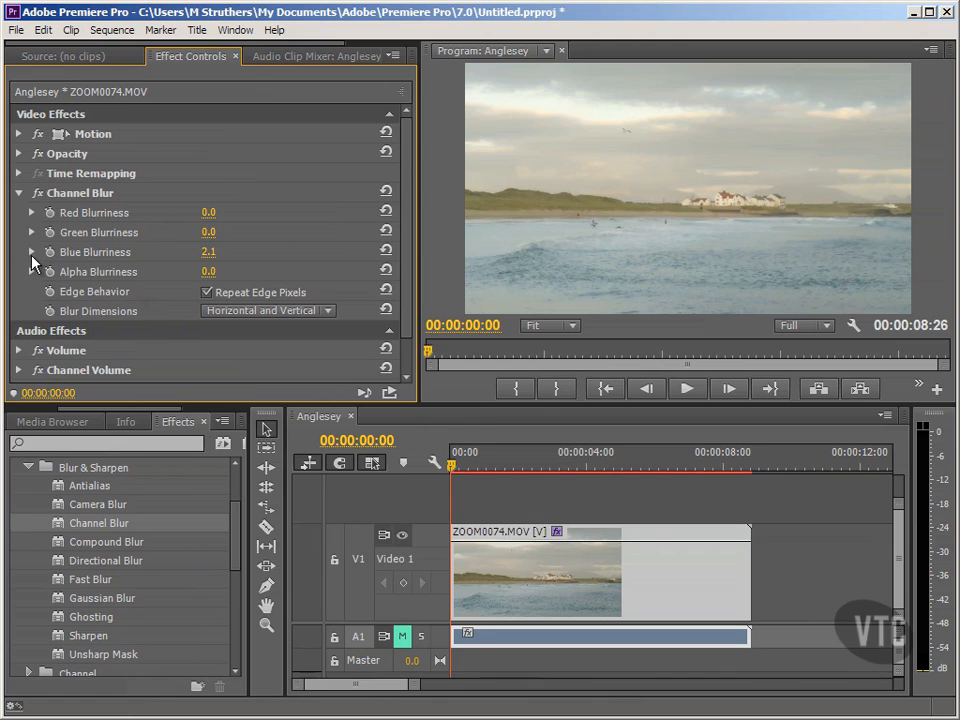
- Switch off the Channel Blur effect and remove it from the clip
{"action": "left_click", "coordinate": [19, 193]}
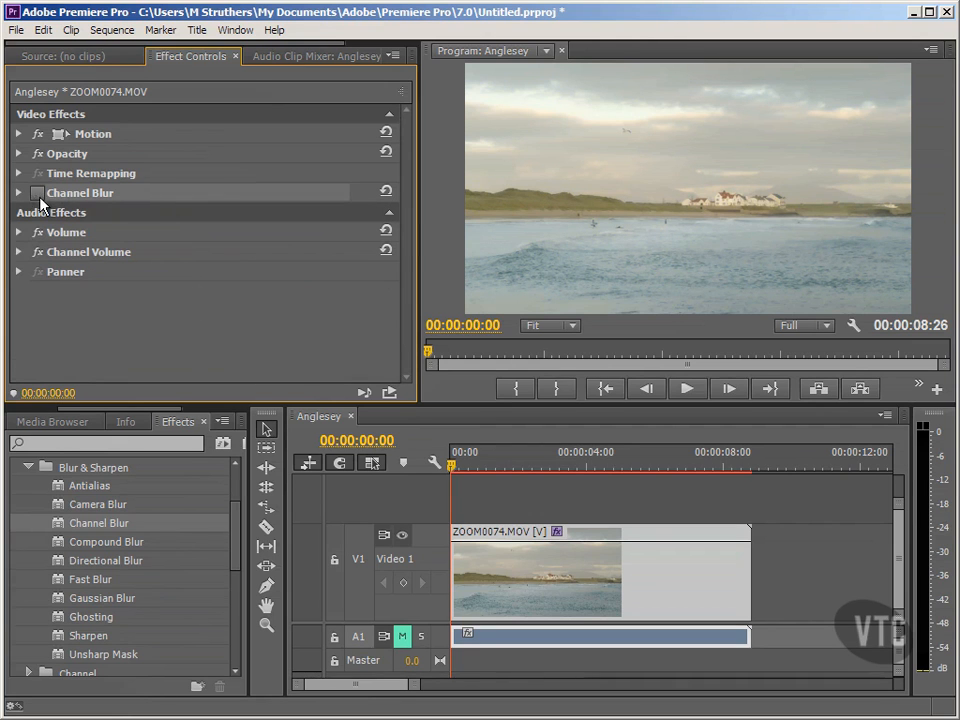
{"action": "right_click", "coordinate": [66, 190]}
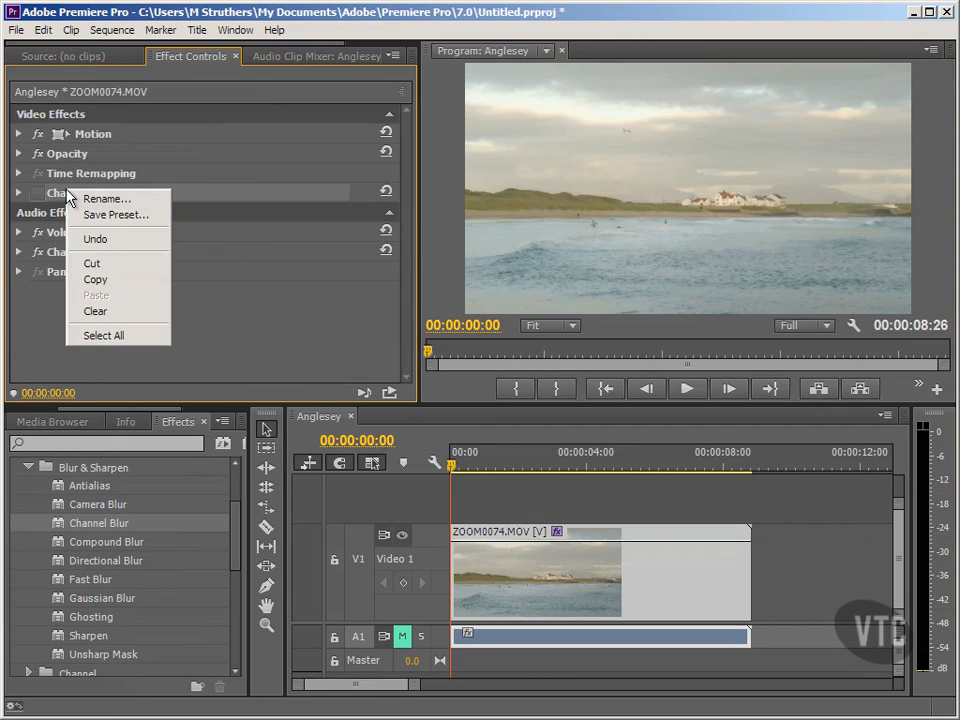
{"action": "left_click", "coordinate": [105, 311]}
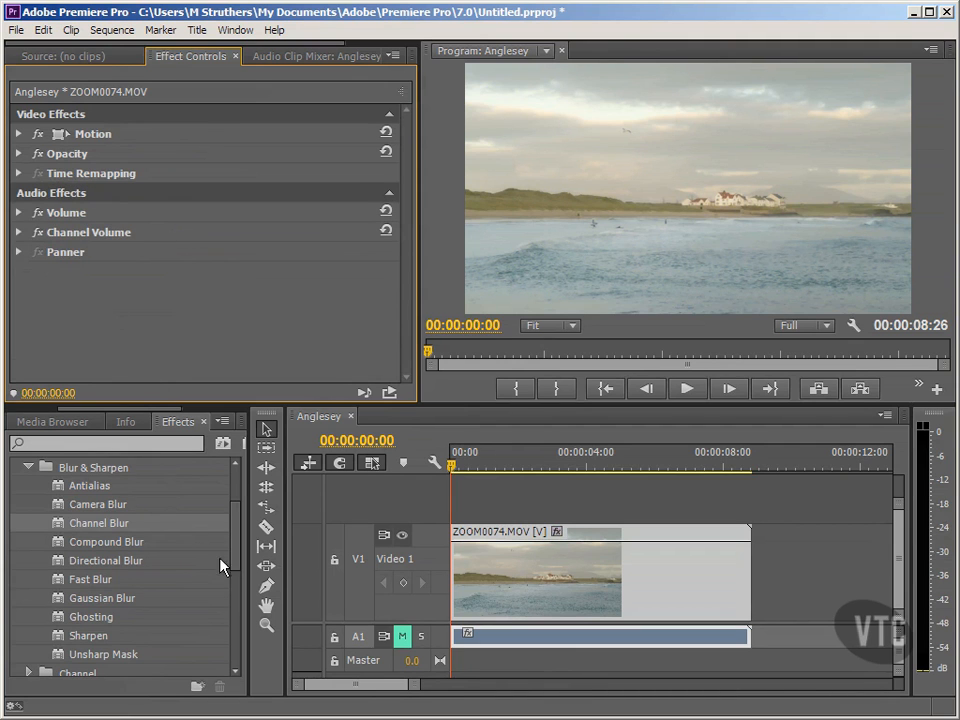
- Magnify the program preview to 200% and 400% to examine the edges of the white shoreline houses before antialiasing
{"action": "left_click_drag", "start_coordinate": [238, 556], "coordinate": [238, 551]}
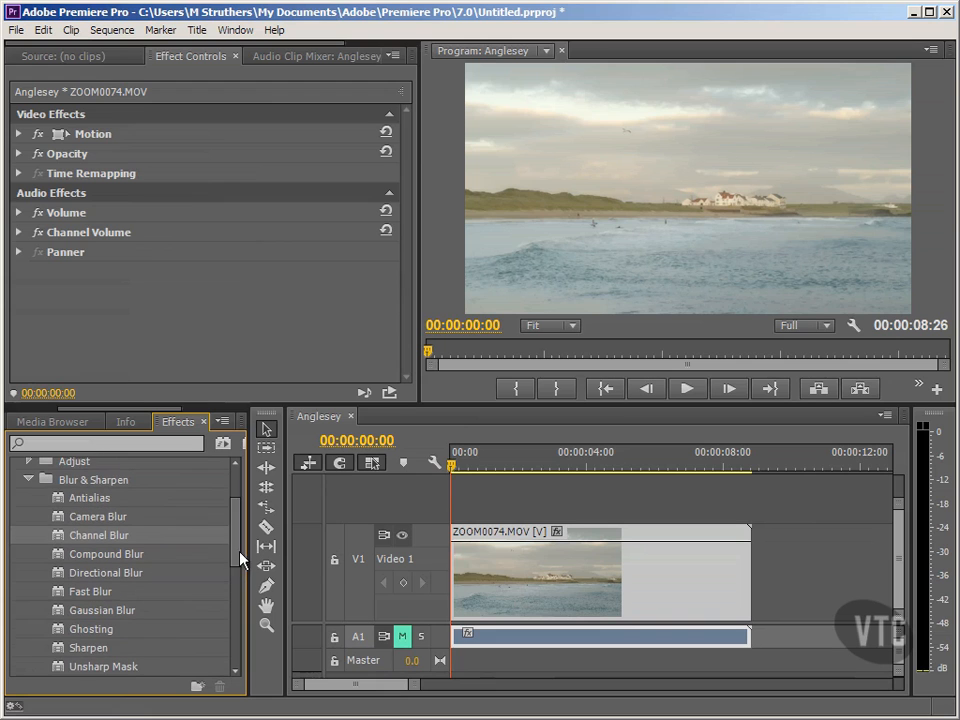
{"action": "left_click", "coordinate": [100, 498]}
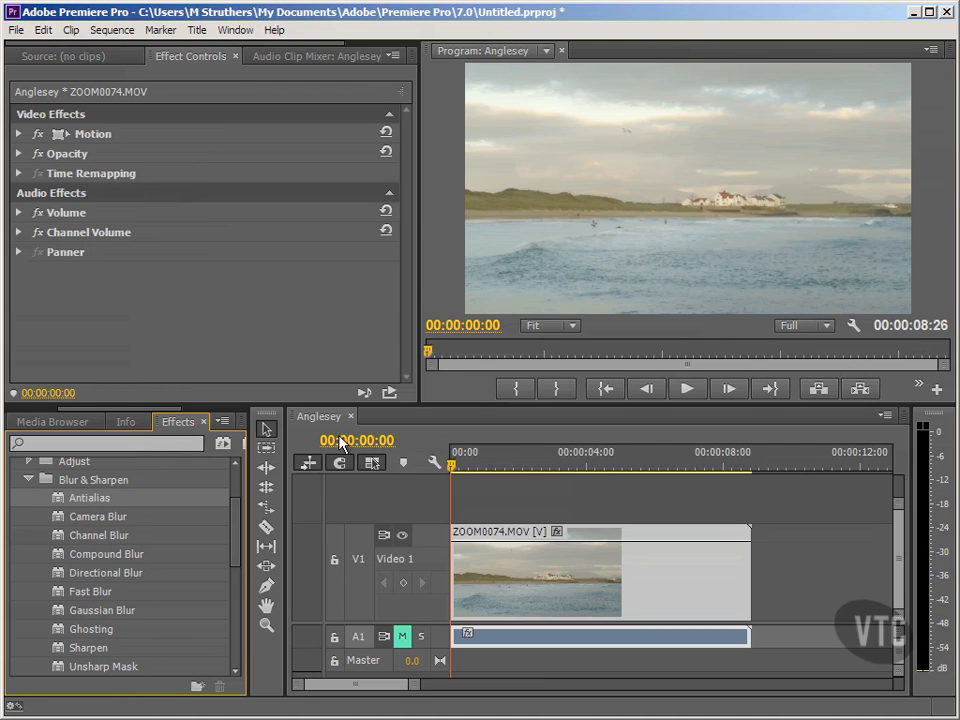
{"action": "left_click", "coordinate": [571, 326]}
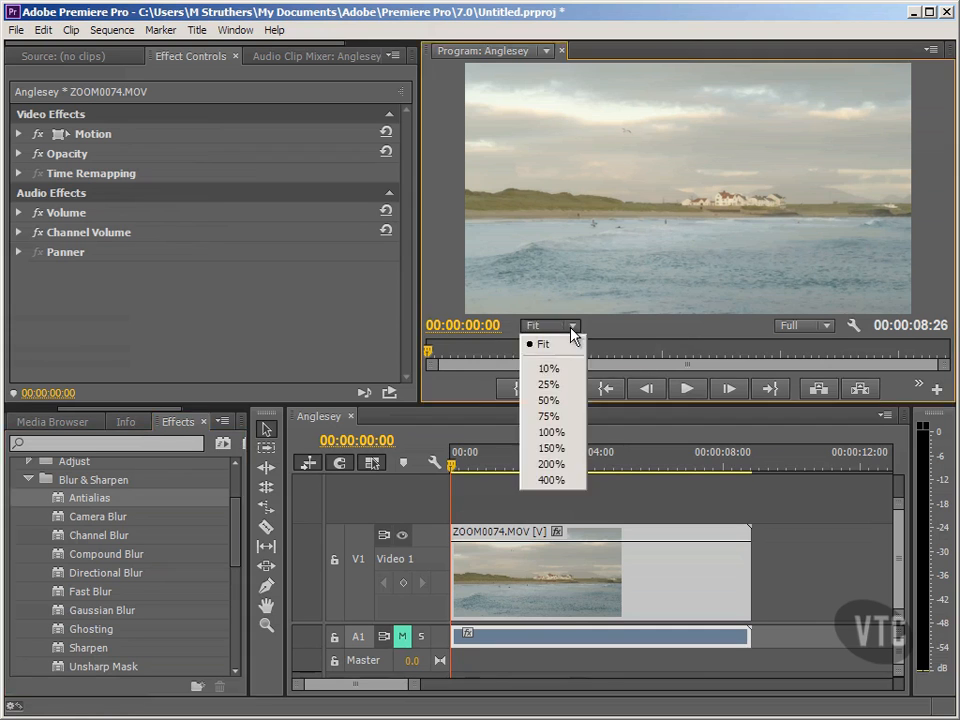
{"action": "left_click", "coordinate": [551, 465]}
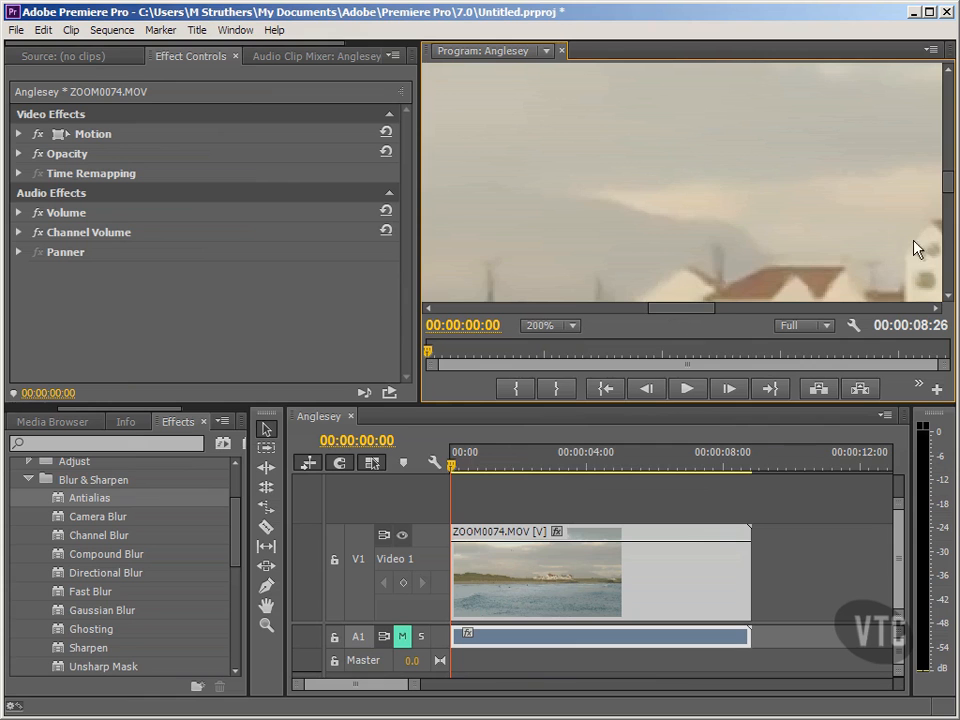
{"action": "mouse_move", "coordinate": [950, 193]}
{"action": "left_mouse_down"}
{"action": "mouse_move", "coordinate": [950, 152]}
{"action": "mouse_move", "coordinate": [935, 208]}
{"action": "left_mouse_up"}
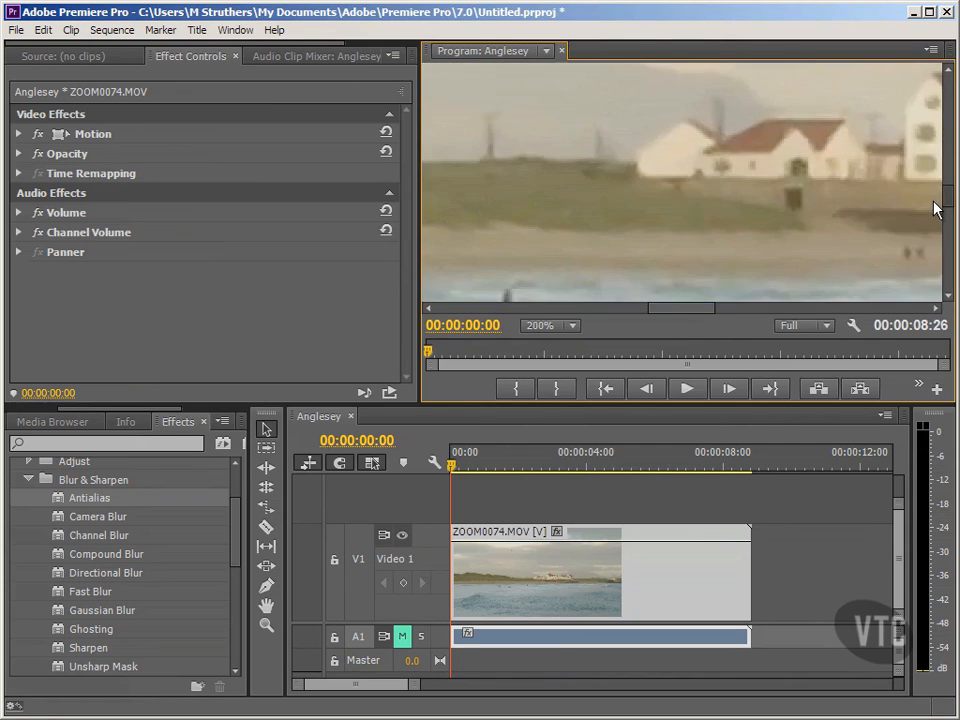
{"action": "left_click", "coordinate": [573, 326]}
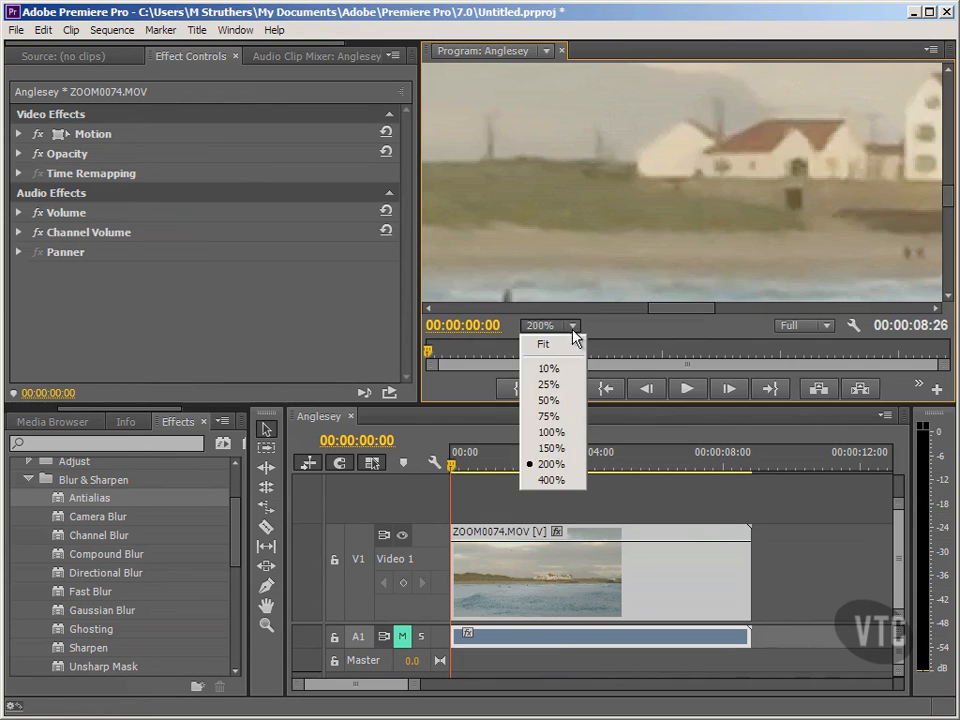
{"action": "left_click", "coordinate": [548, 480]}
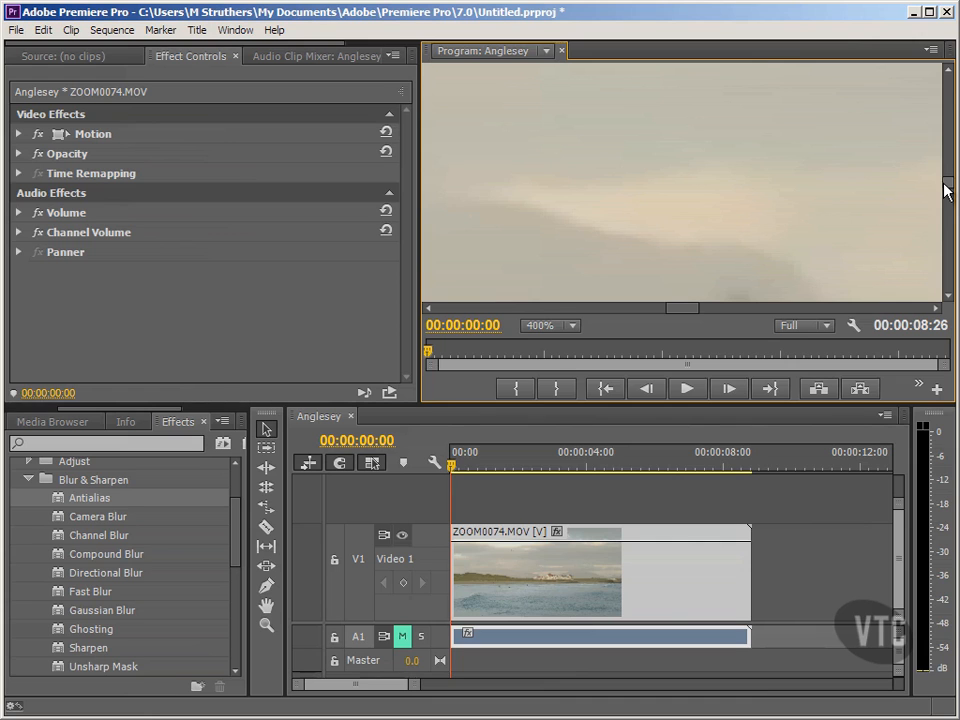
{"action": "left_click_drag", "start_coordinate": [948, 190], "coordinate": [945, 203]}
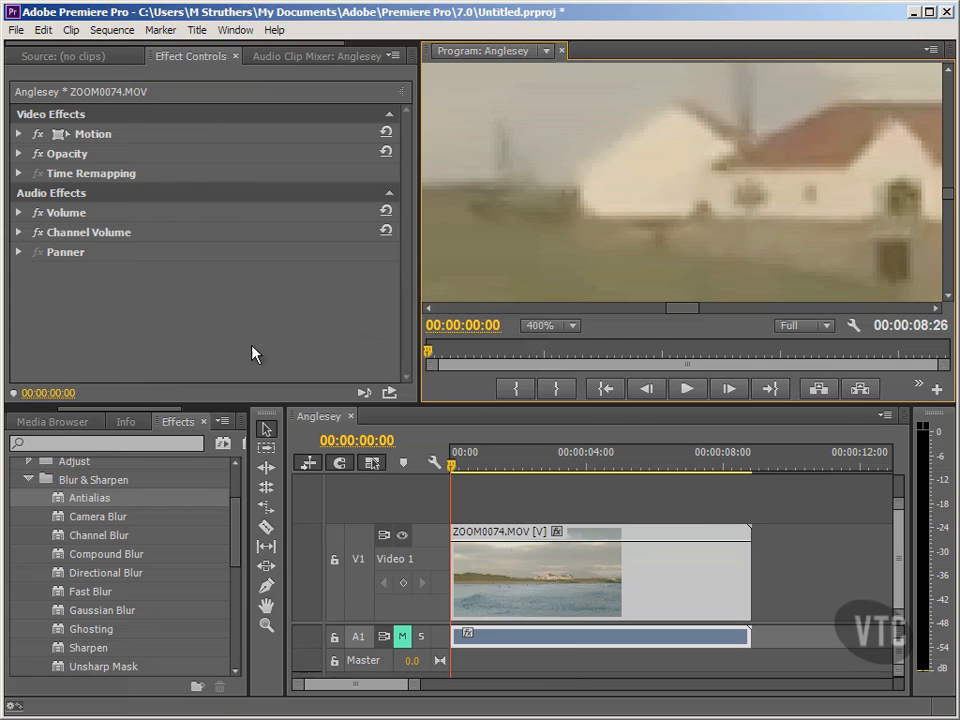
- Apply the Antialias effect to the ZOOM0074.MOV clip and toggle it off and on to compare the house edges
{"action": "left_click_drag", "start_coordinate": [63, 508], "coordinate": [545, 572]}
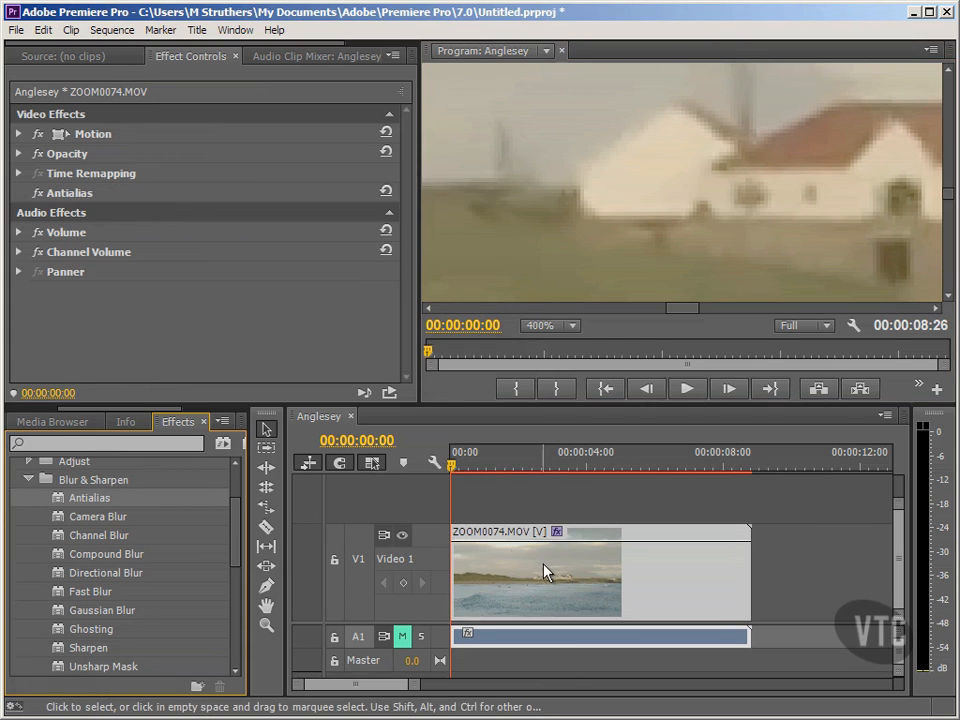
{"action": "left_click", "coordinate": [66, 199]}
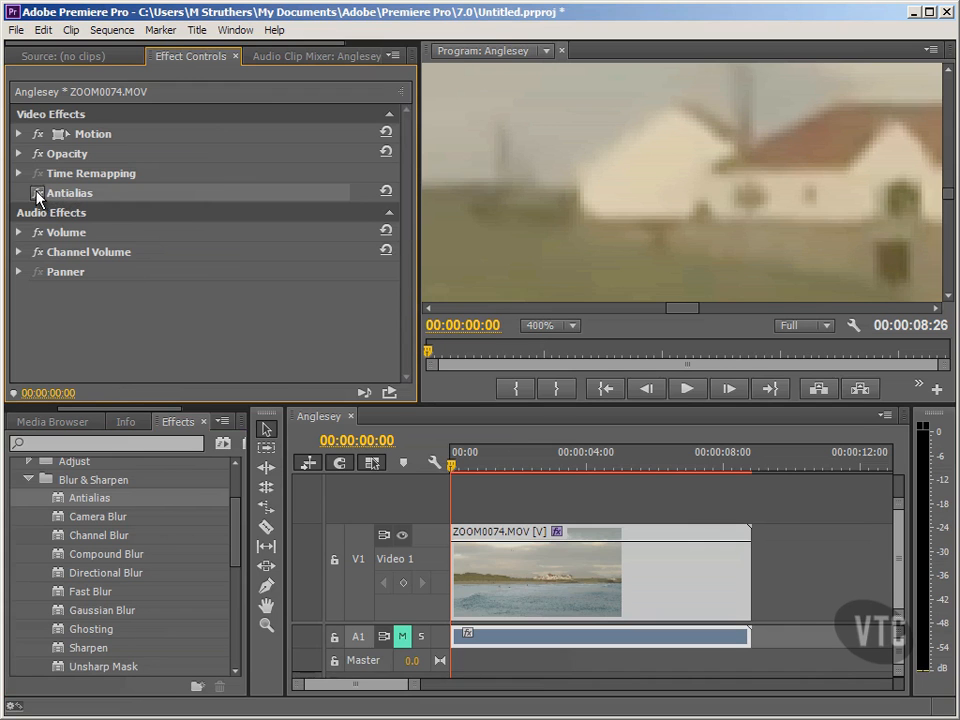
{"action": "left_click", "coordinate": [37, 192]}
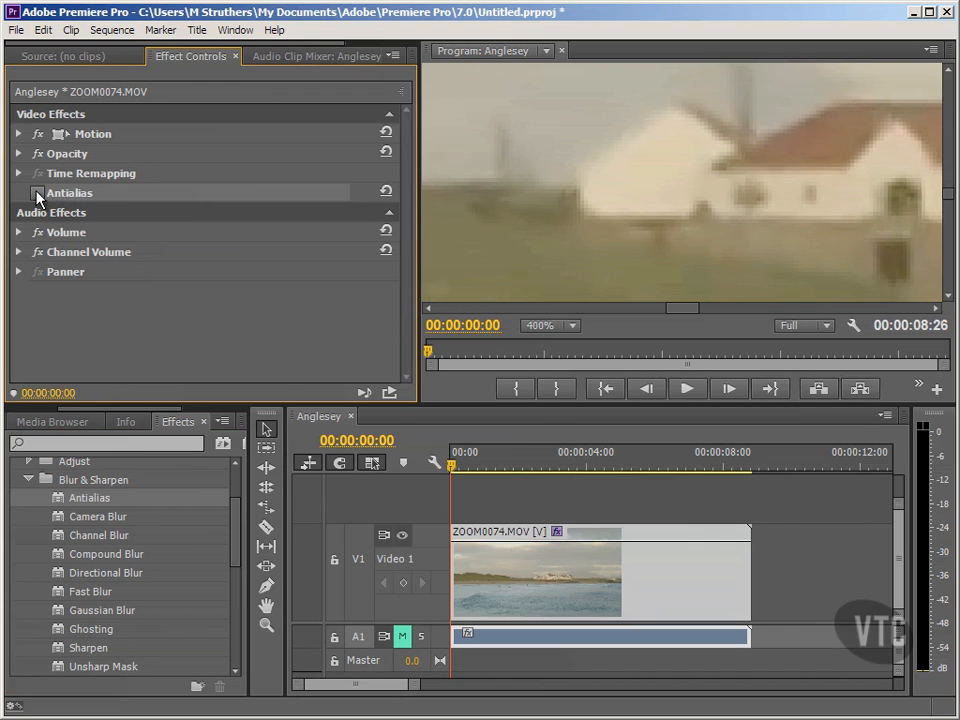
{"action": "left_click", "coordinate": [37, 193]}
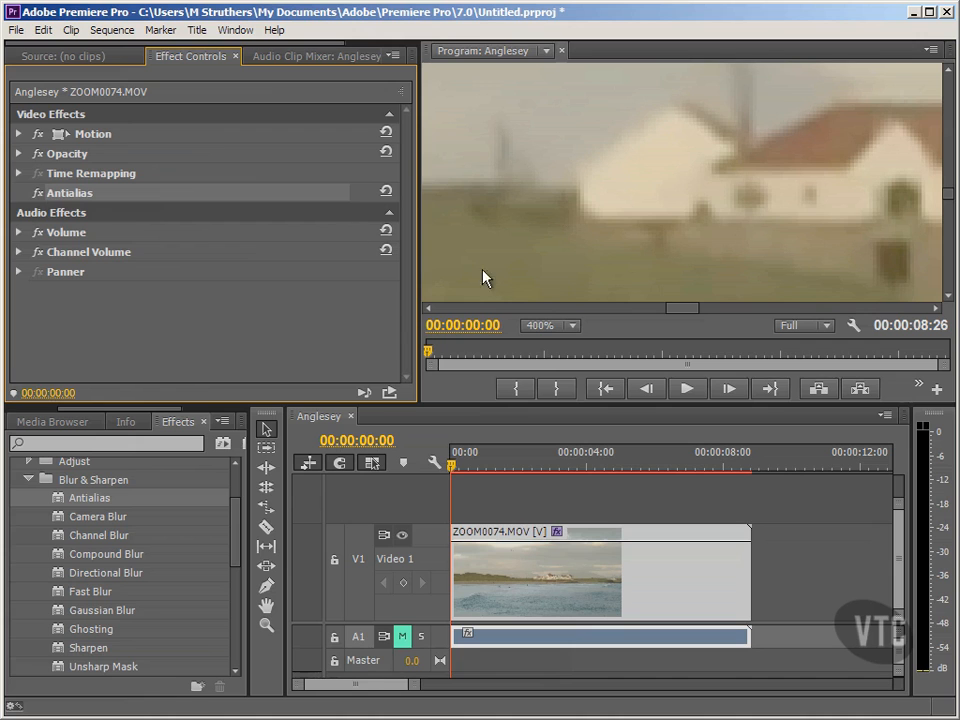
- Return the program preview to Fit magnification and remove the Antialias effect from the clip
{"action": "left_click", "coordinate": [564, 318]}
{"action": "left_click", "coordinate": [562, 342]}
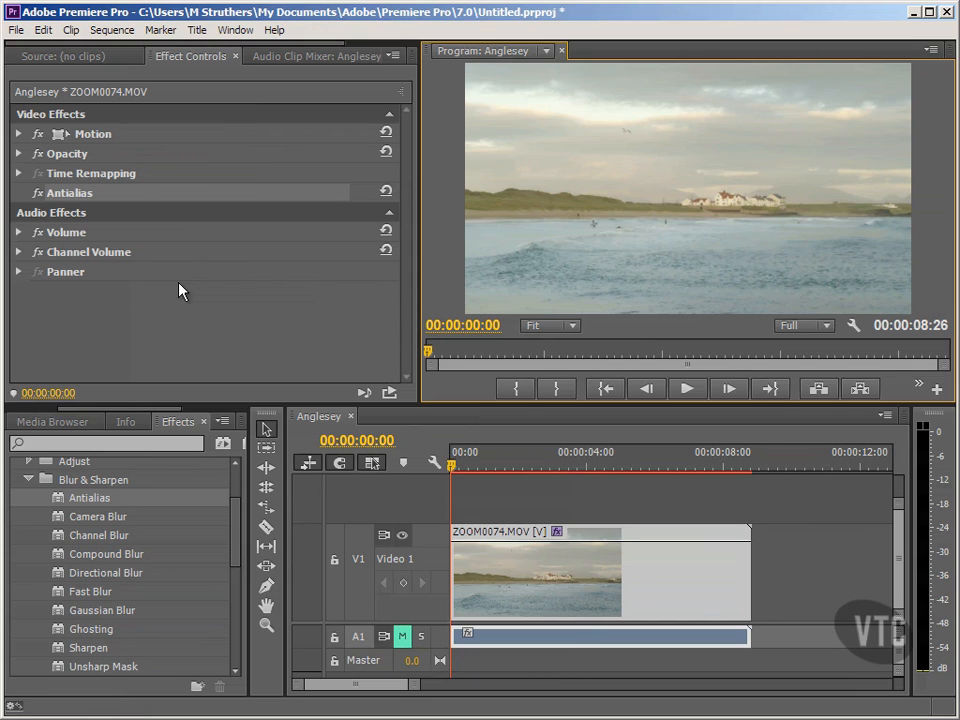
{"action": "right_click", "coordinate": [92, 193]}
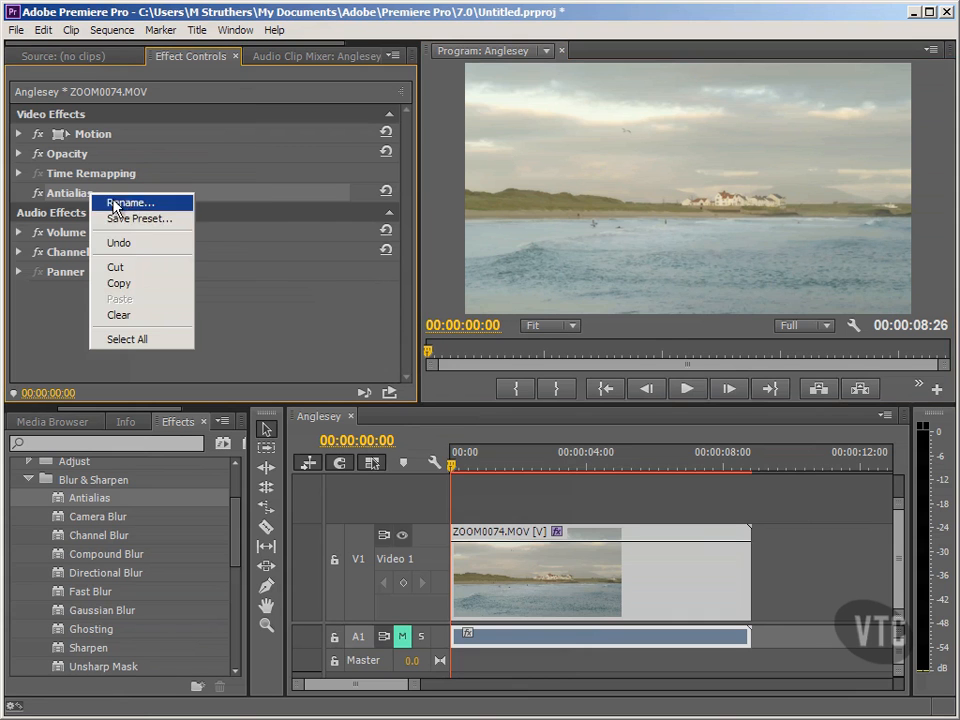
{"action": "left_click", "coordinate": [125, 316]}
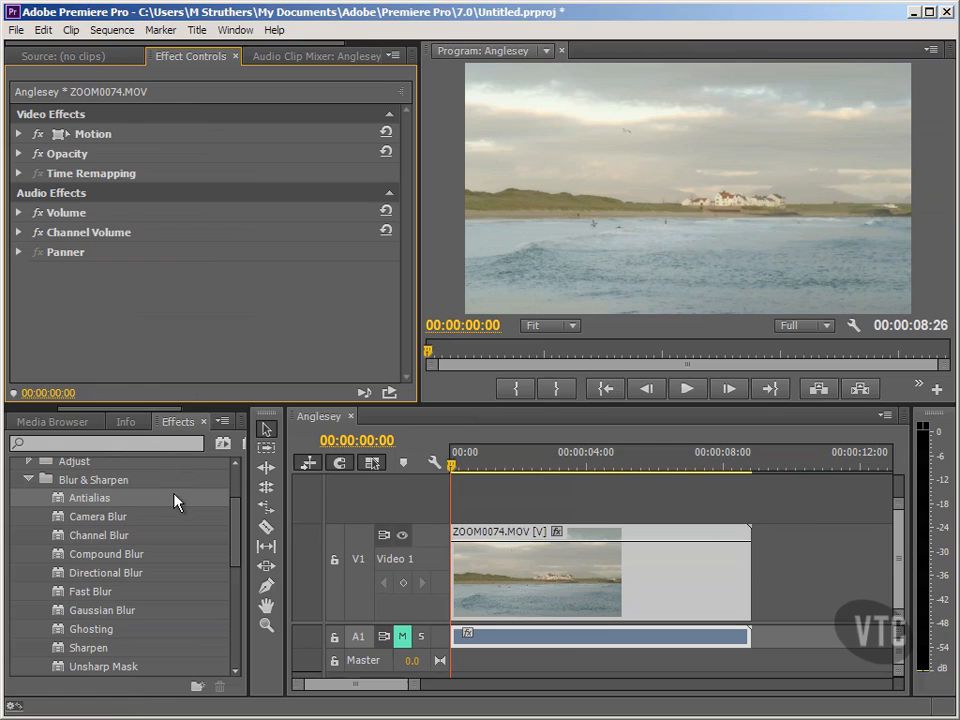